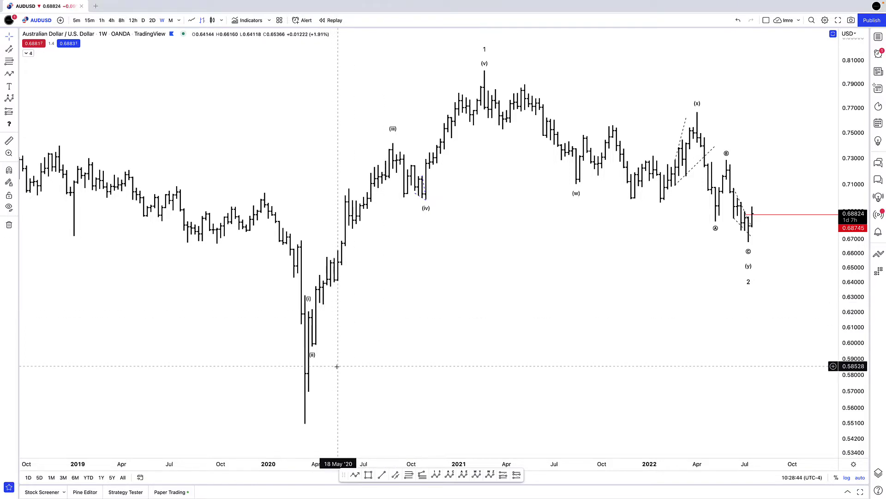
# Step: Draw a weekly AUDUSD Fibonacci retracement from the March 2020 low to the 2021 high
pyautogui.hscroll(5, 416, 372)
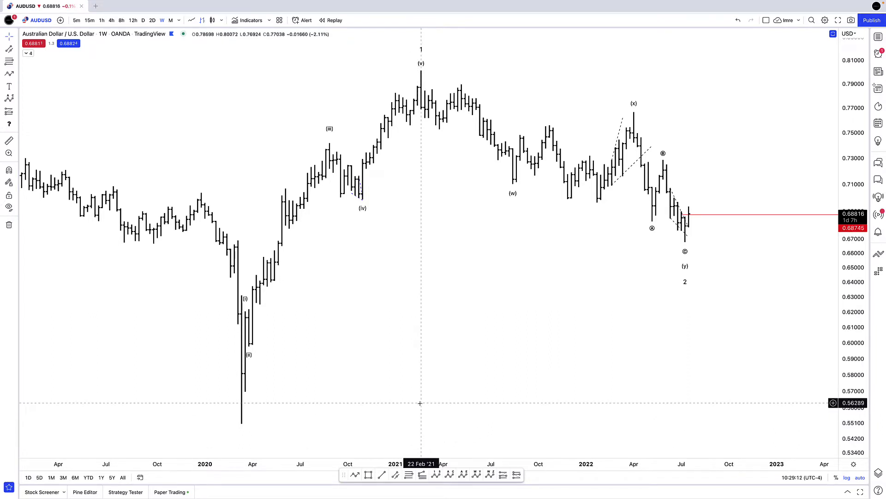
pyautogui.hscroll(3, 413, 404)
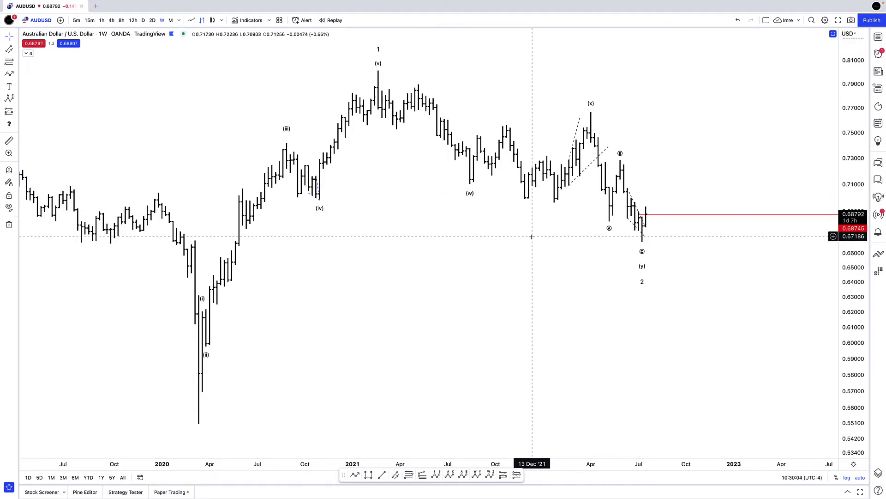
pyautogui.scroll(1, 517, 240)
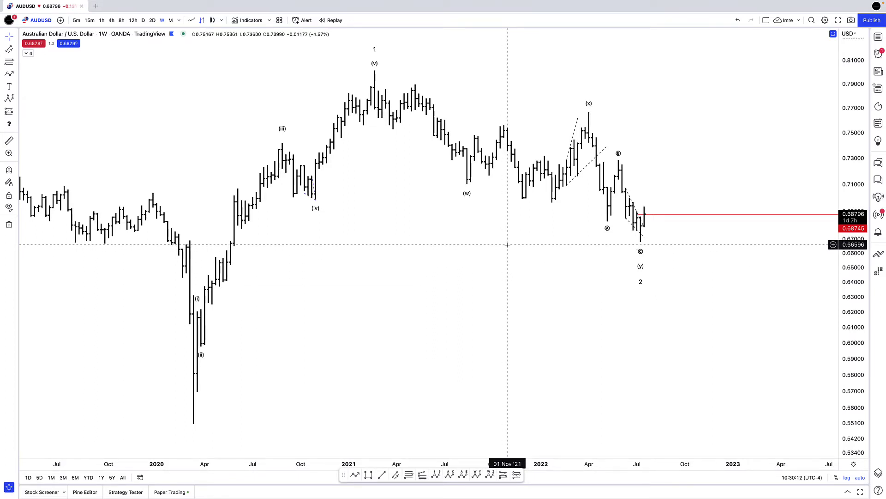
pyautogui.hotkey('alt', 'h')
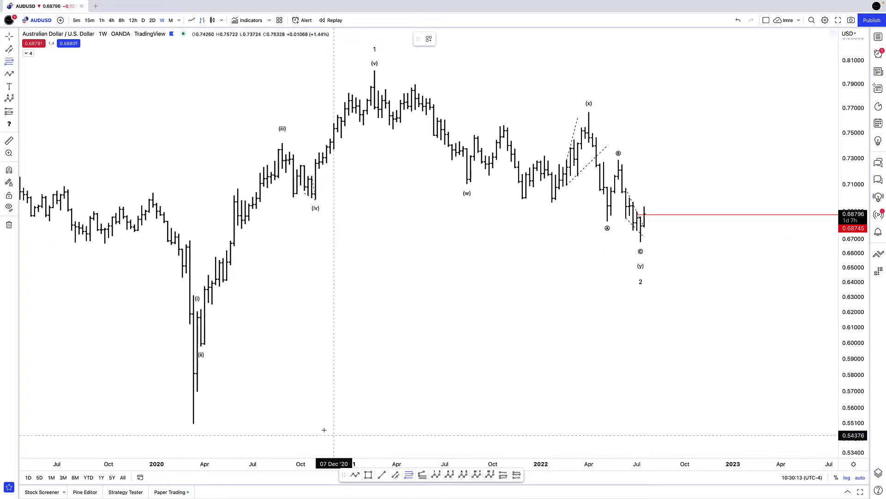
pyautogui.click(197, 422)
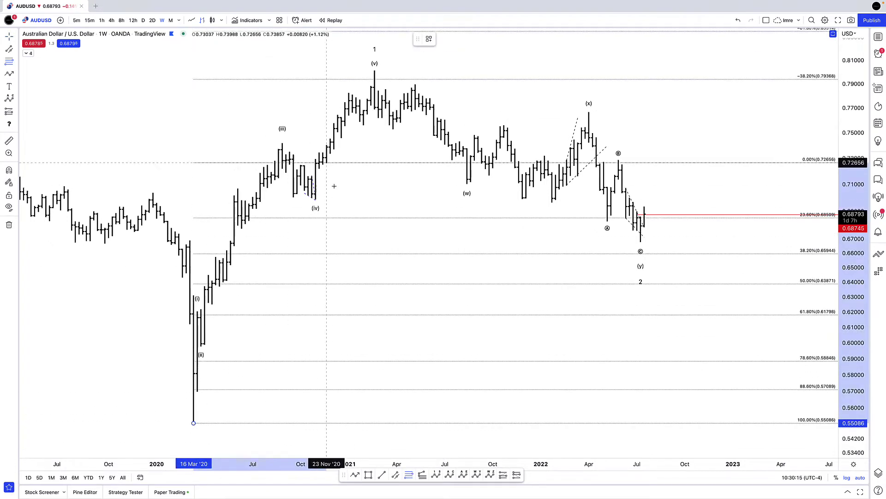
pyautogui.click(375, 71)
pyautogui.click(515, 97)
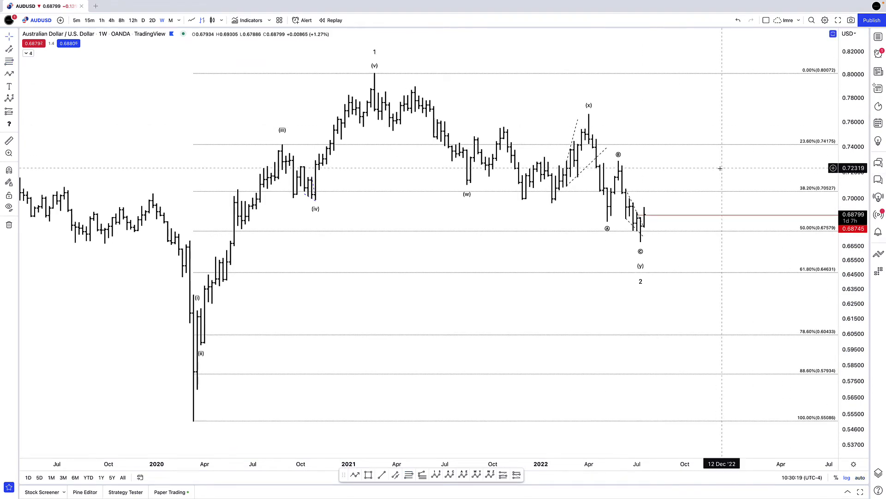
pyautogui.moveTo(718, 168); pyautogui.dragTo(699, 190)
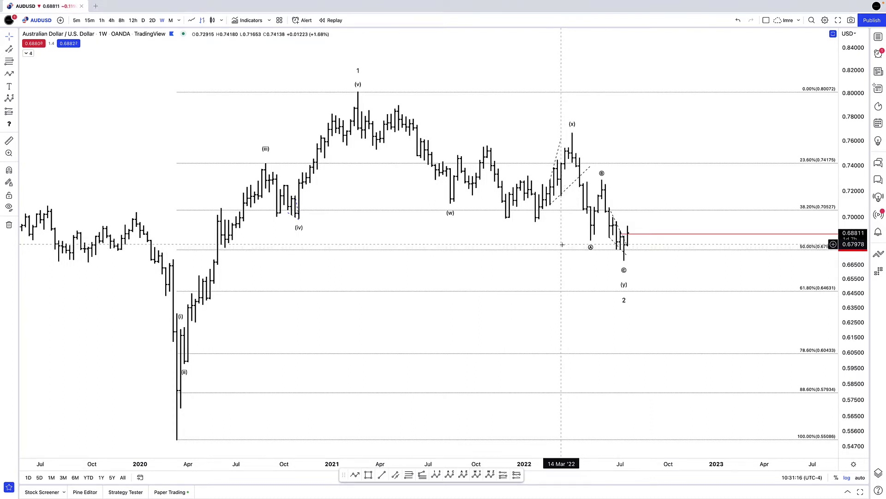
# Step: Switch the AUDUSD chart to 4-hour bars
pyautogui.click(111, 20)
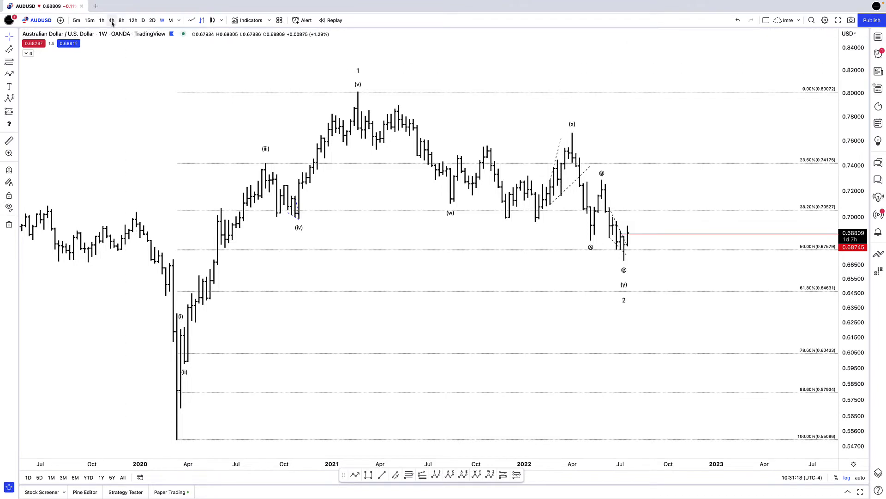
pyautogui.scroll(-3, 604, 239)
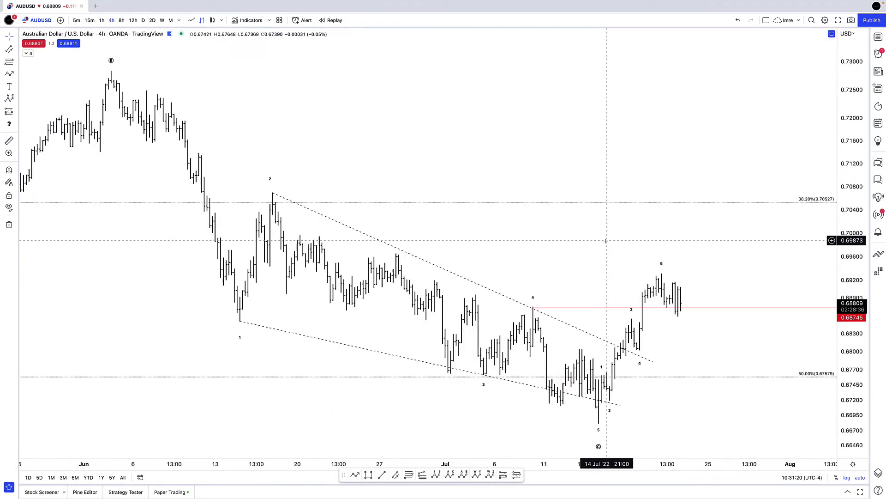
pyautogui.hscroll(5, 599, 152)
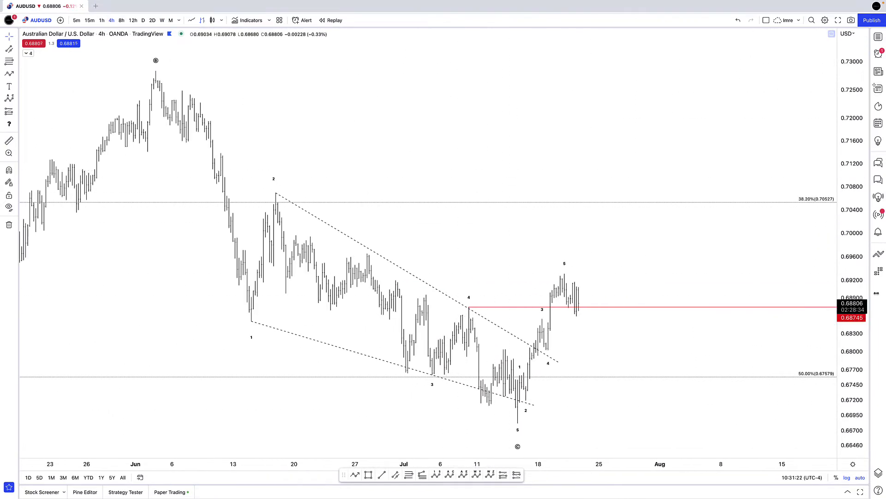
# Step: Draw a 3px trend line from mid-June to the mid-July low
pyautogui.click(355, 474)
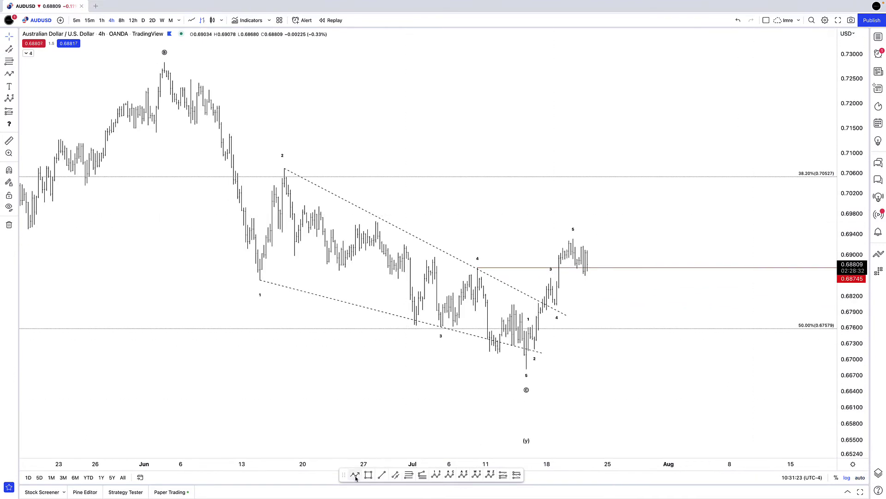
pyautogui.click(241, 181)
pyautogui.click(547, 339)
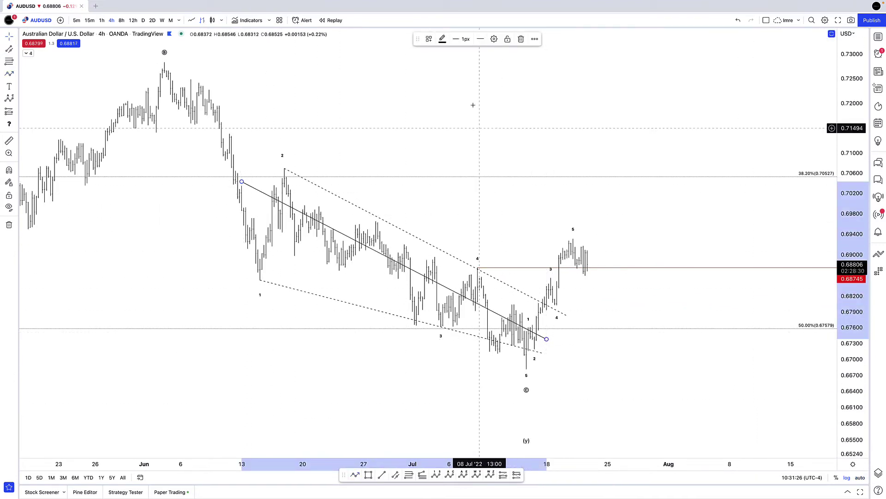
pyautogui.click(461, 39)
pyautogui.click(464, 69)
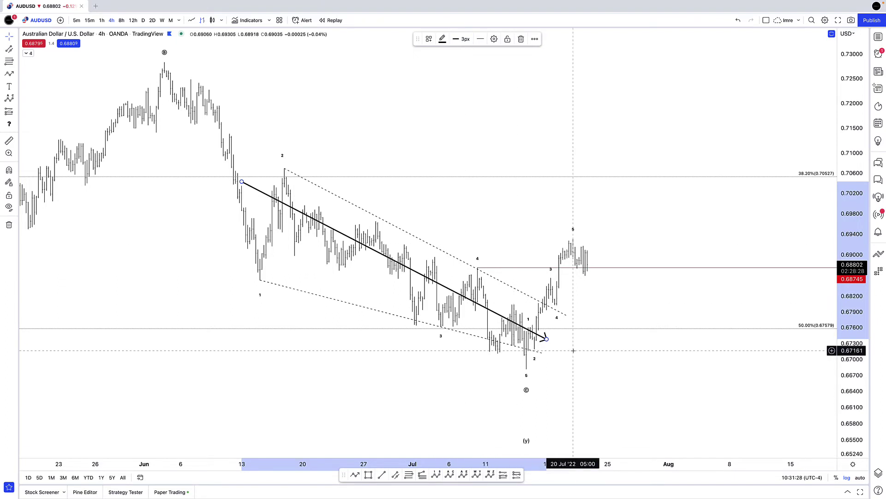
# Step: Move the (y) label up beneath the © label, then delete the trend line
pyautogui.moveTo(526, 440); pyautogui.dragTo(526, 404)
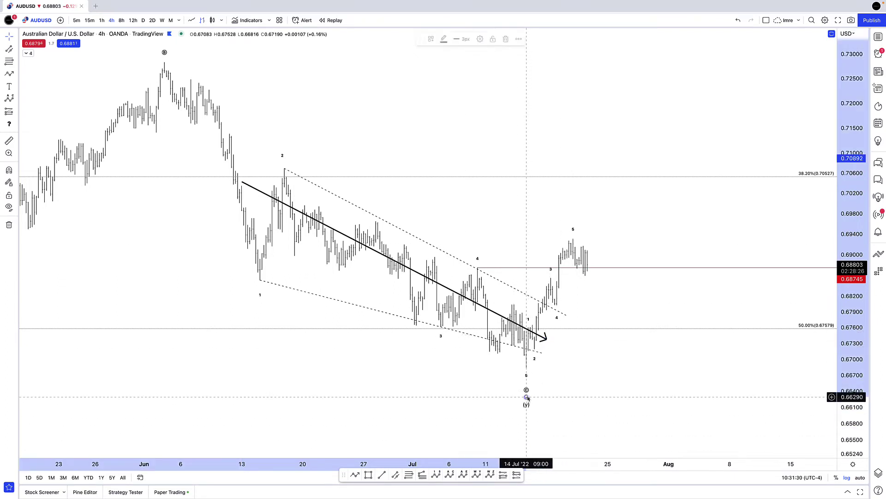
pyautogui.click(543, 336)
pyautogui.press('Delete')
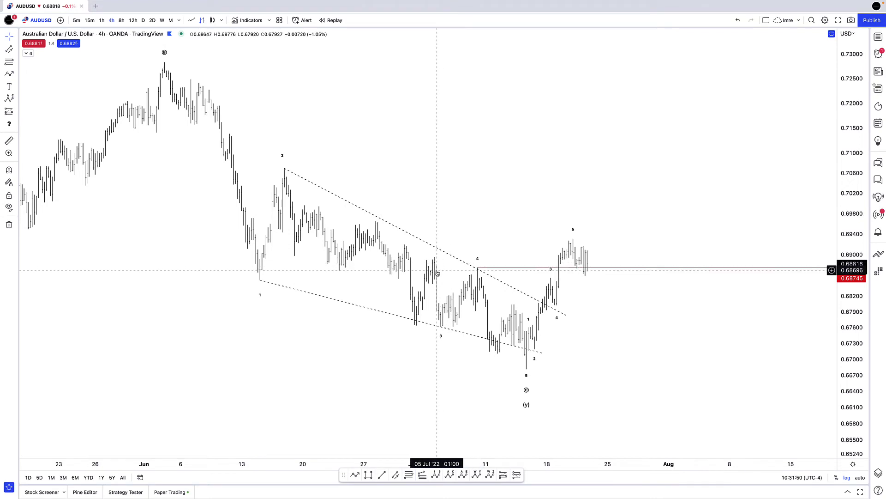
pyautogui.click(279, 288)
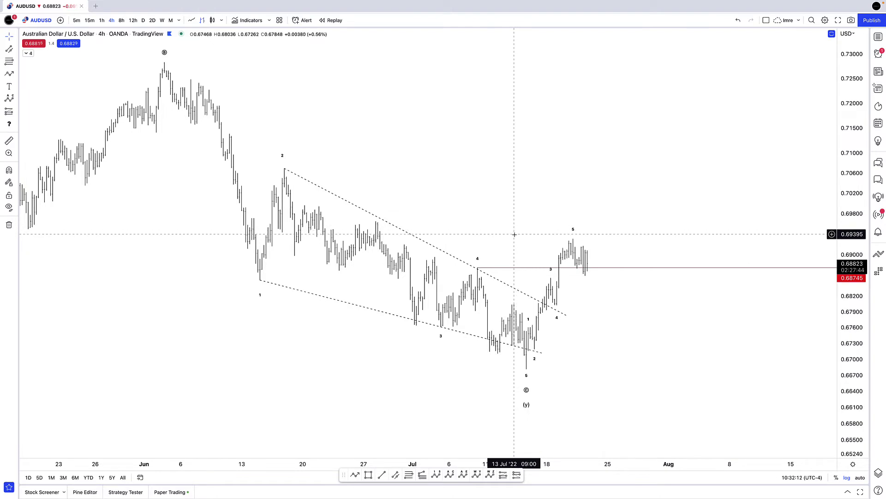
pyautogui.scroll(3, 517, 237)
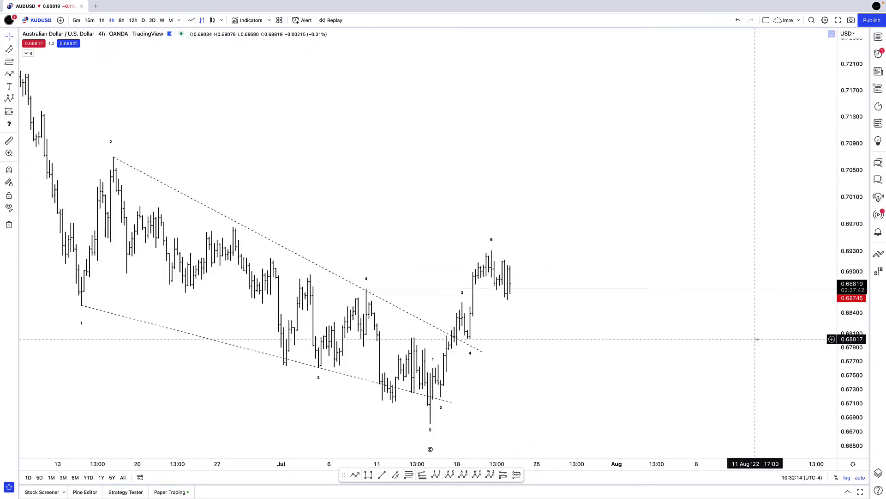
pyautogui.scroll(2, 646, 351)
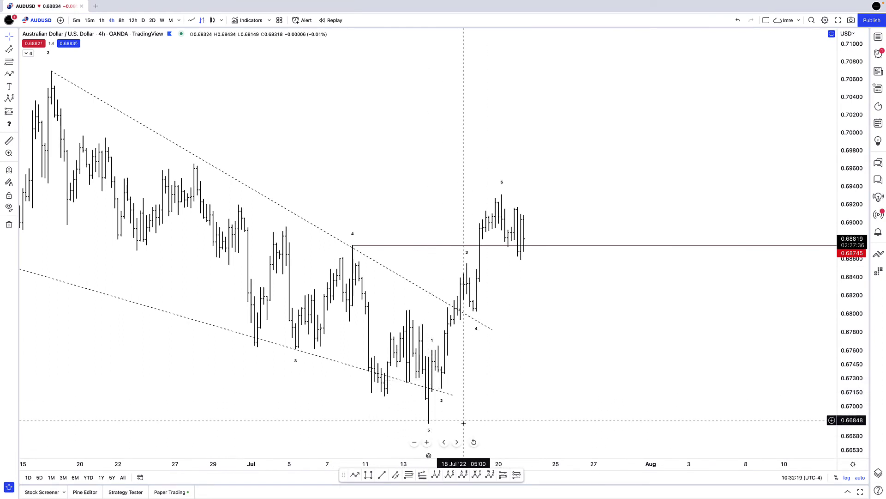
pyautogui.click(355, 474)
pyautogui.click(486, 418)
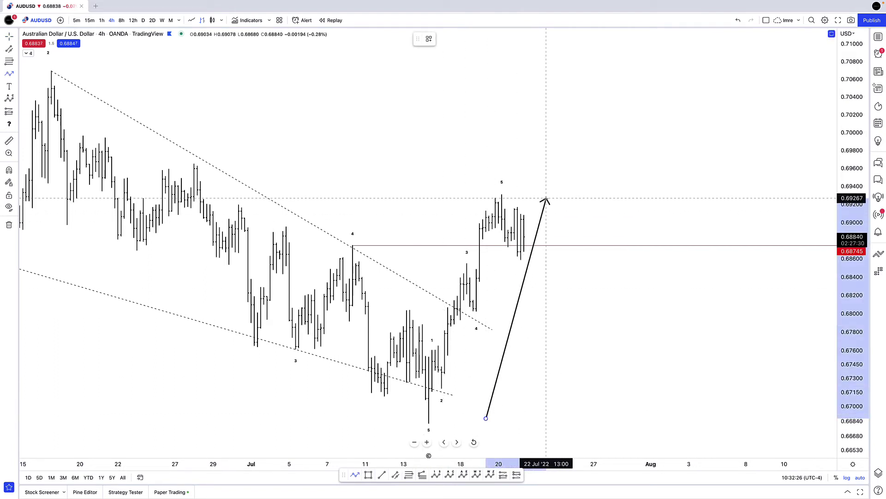
pyautogui.press('Escape')
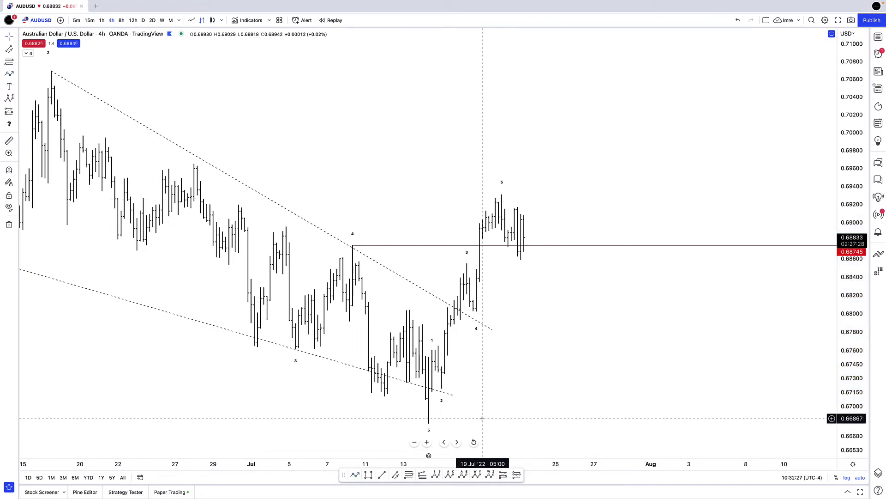
pyautogui.click(409, 474)
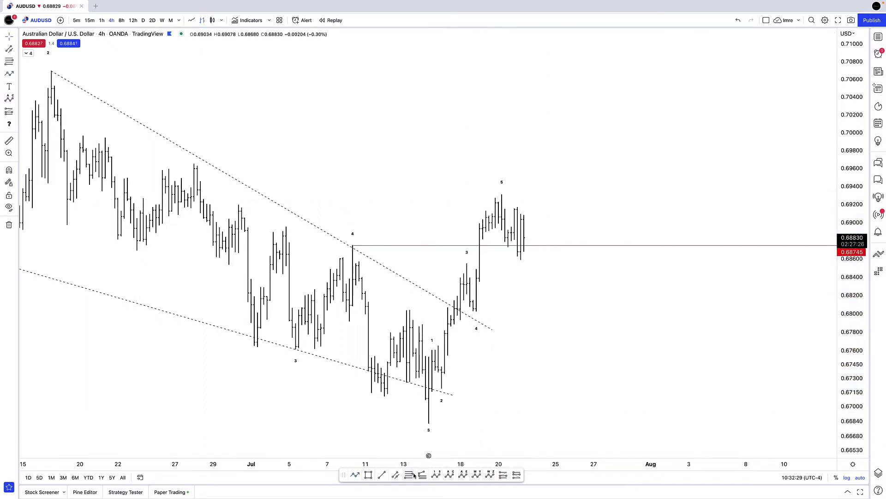
# Step: Add a Fib retracement from the July low to the wave 5 high, plus a zigzag to 61.8% (0.6776)
pyautogui.click(415, 423)
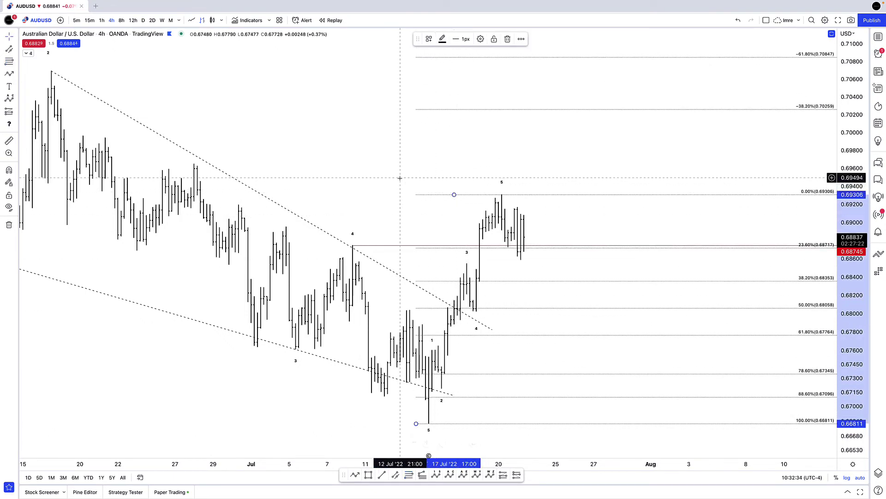
pyautogui.click(398, 192)
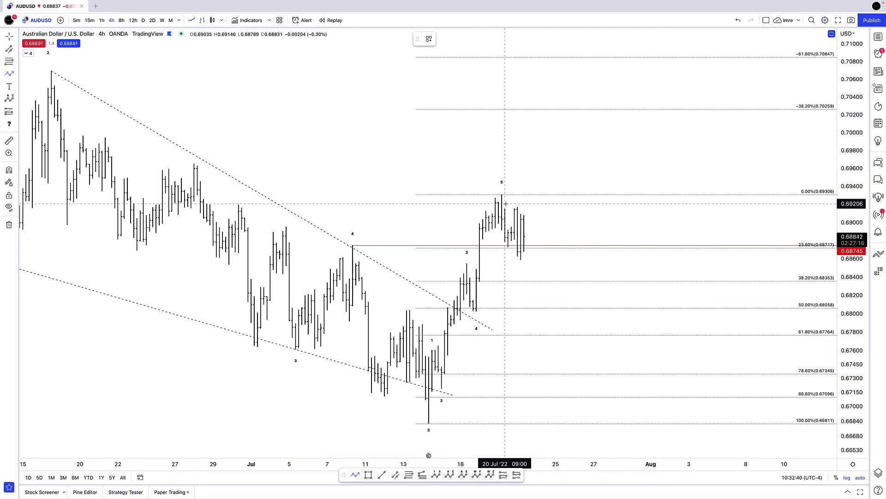
pyautogui.moveTo(506, 204); pyautogui.dragTo(542, 263)
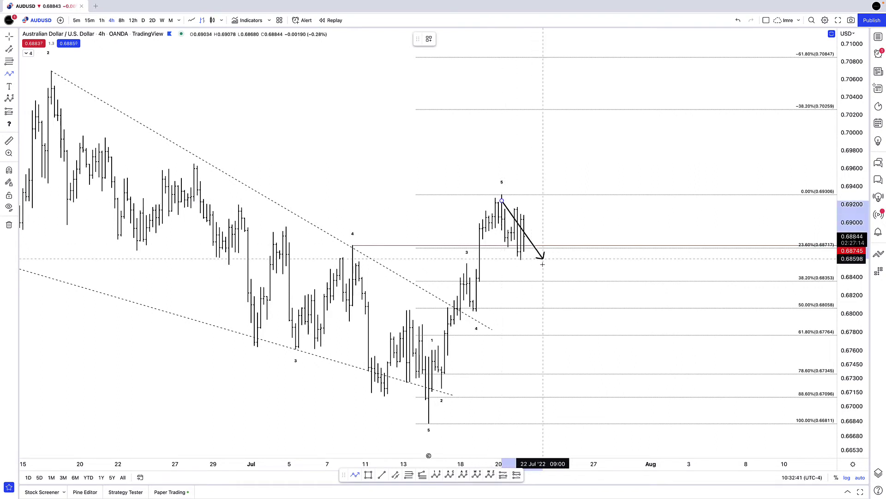
pyautogui.click(533, 283)
pyautogui.click(559, 243)
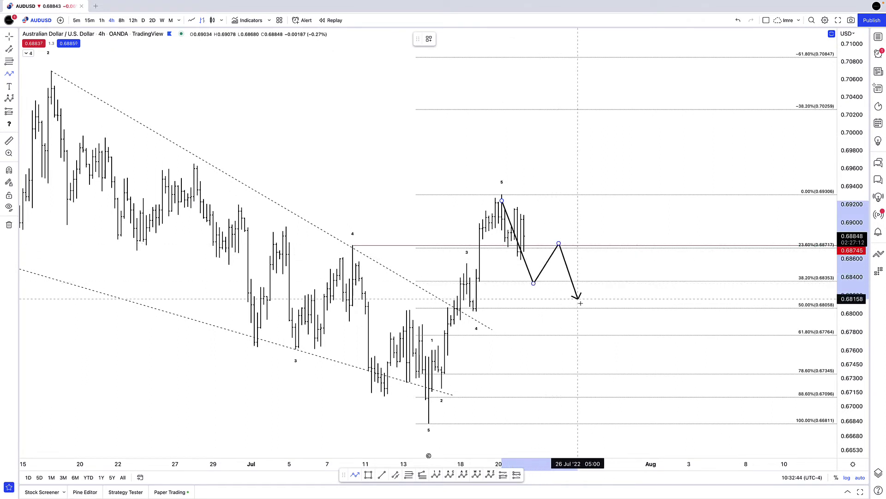
pyautogui.doubleClick(591, 336)
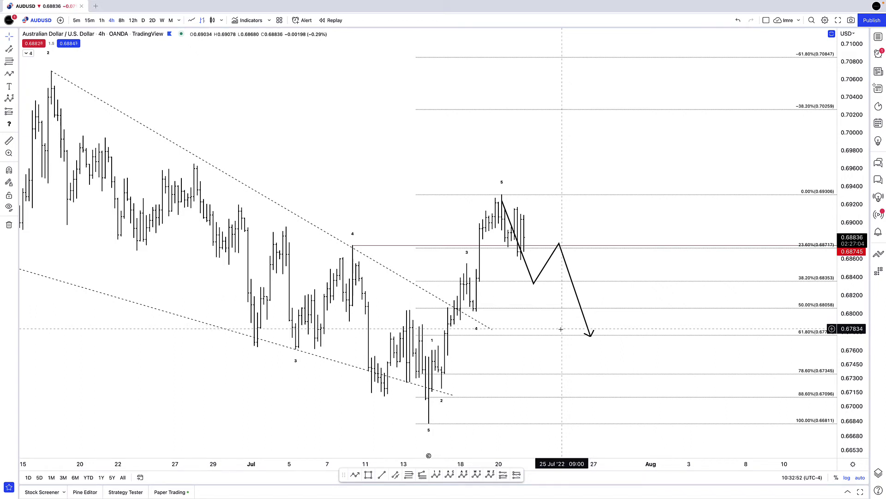
pyautogui.click(368, 474)
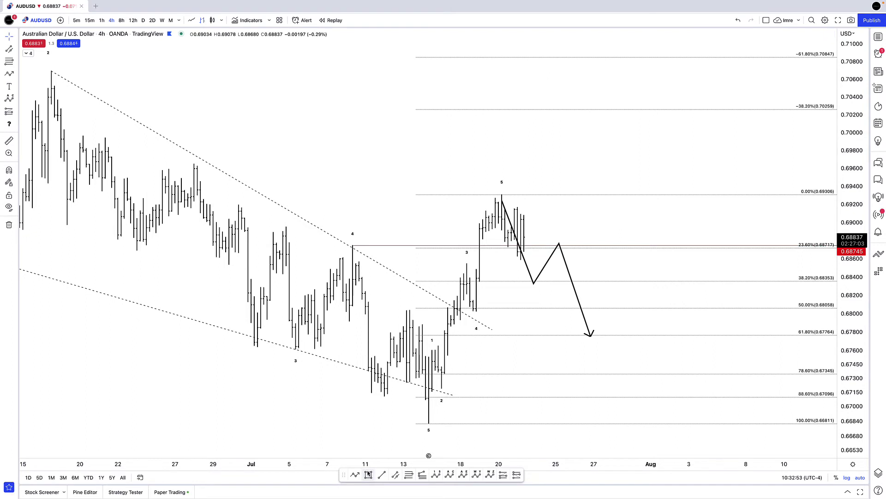
# Step: Draw a 50%–61.8% rectangle zone (about 0.677–0.681), then delete the zigzag and Fibonacci retracement
pyautogui.click(511, 302)
pyautogui.click(657, 338)
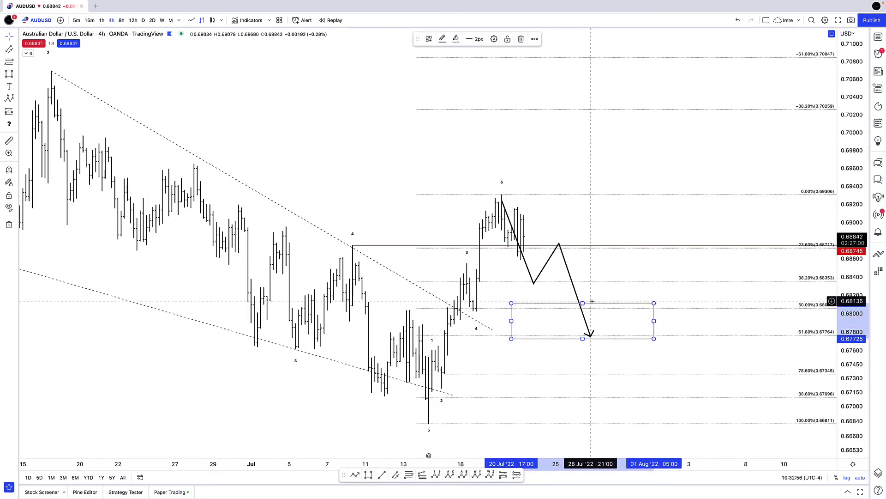
pyautogui.click(583, 313)
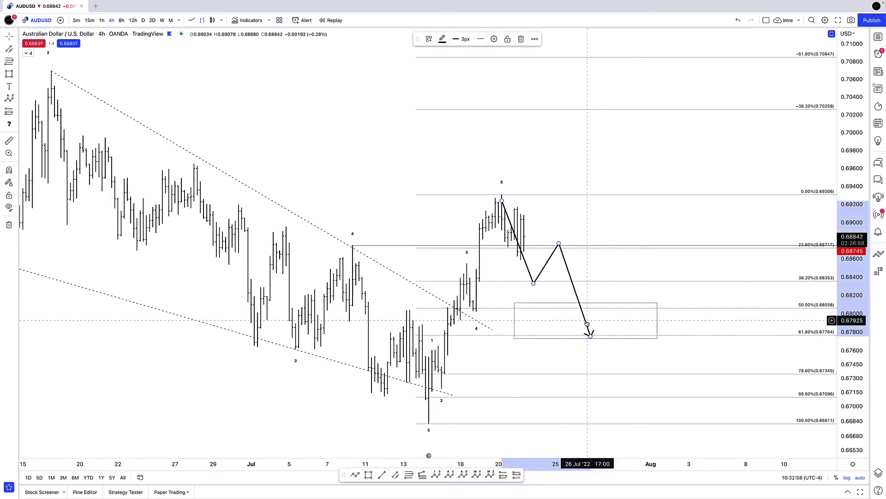
pyautogui.press('Delete')
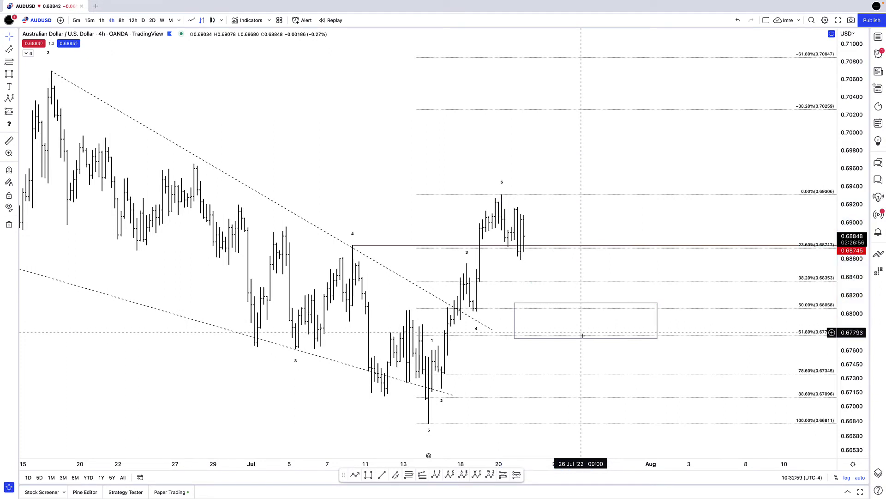
pyautogui.click(584, 338)
pyautogui.click(585, 332)
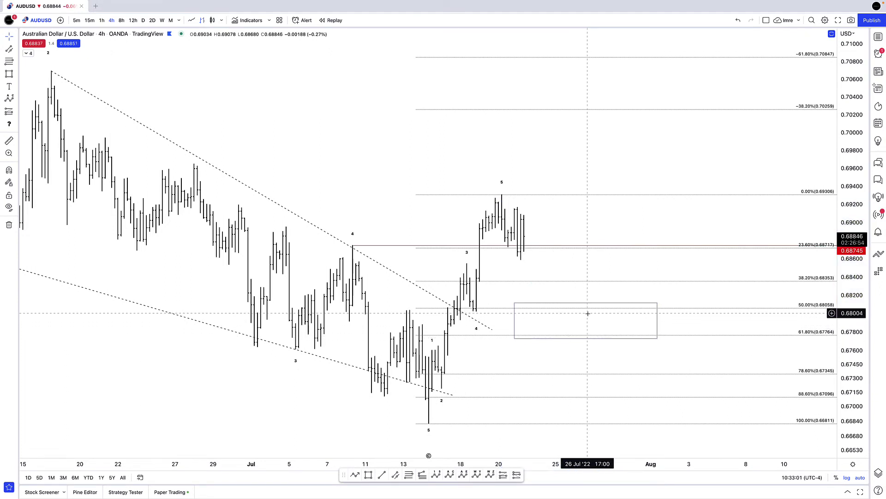
pyautogui.press('Delete')
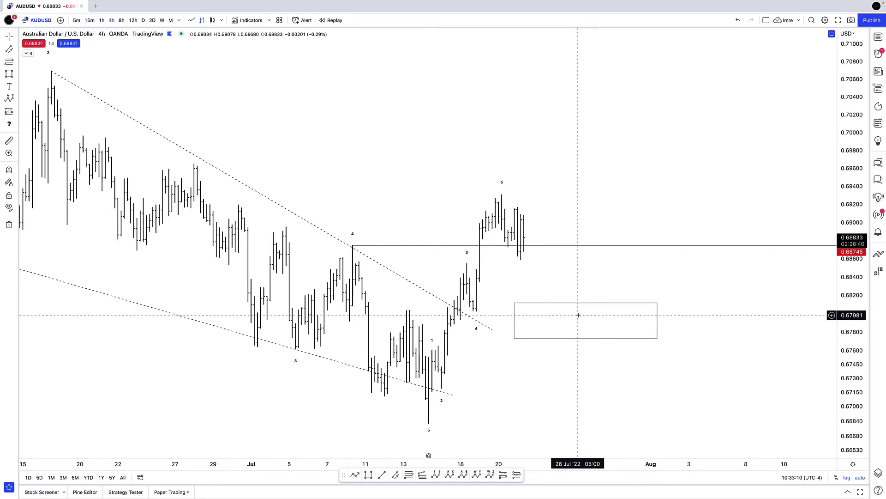
pyautogui.click(429, 424)
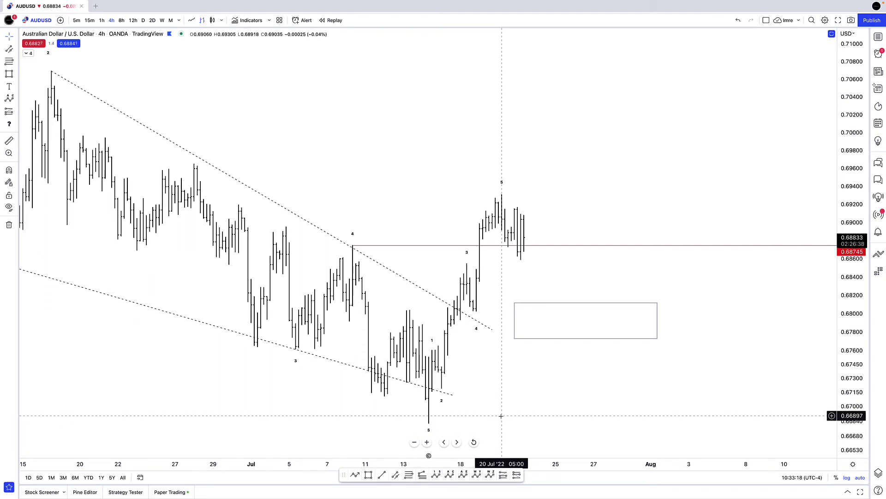
# Step: Place a red horizontal ray at the 0.66816 wave low, extending right
pyautogui.click(429, 423)
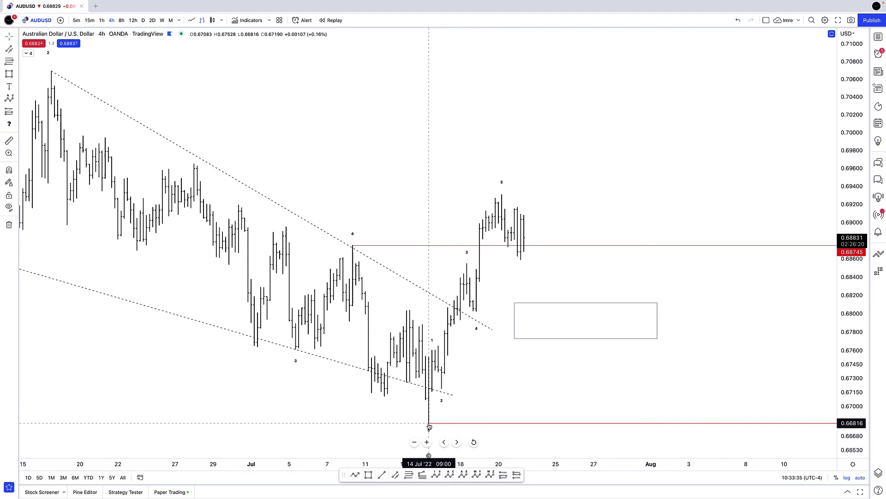
pyautogui.click(513, 396)
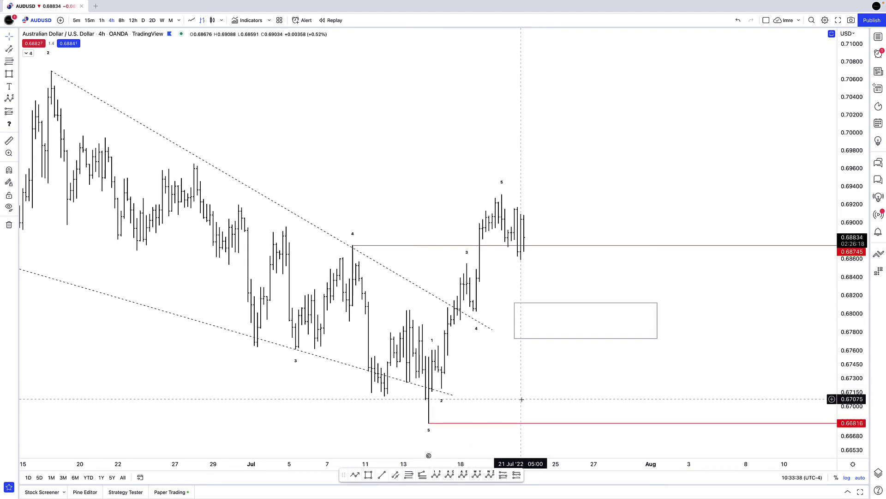